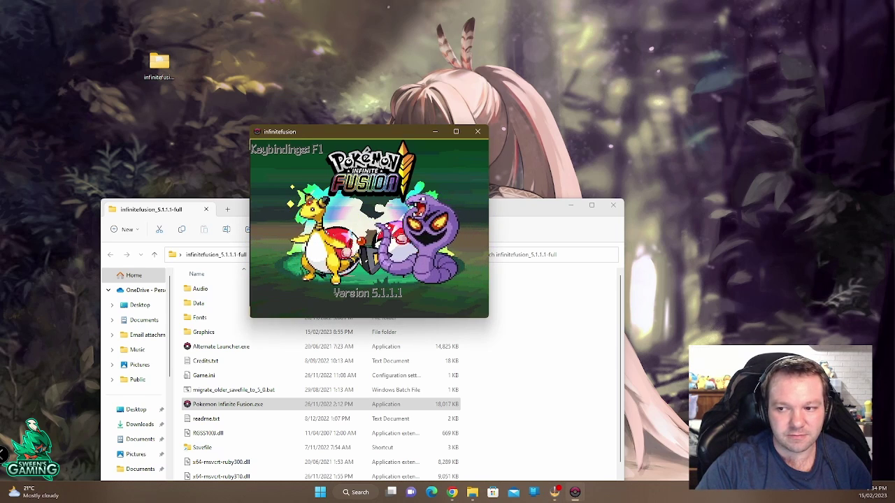
Load File A, view Ratsaur's summary from the party menu, then close the game and its folder window
{"action": "key", "text": "Return"}
{"action": "key", "text": "Return"}
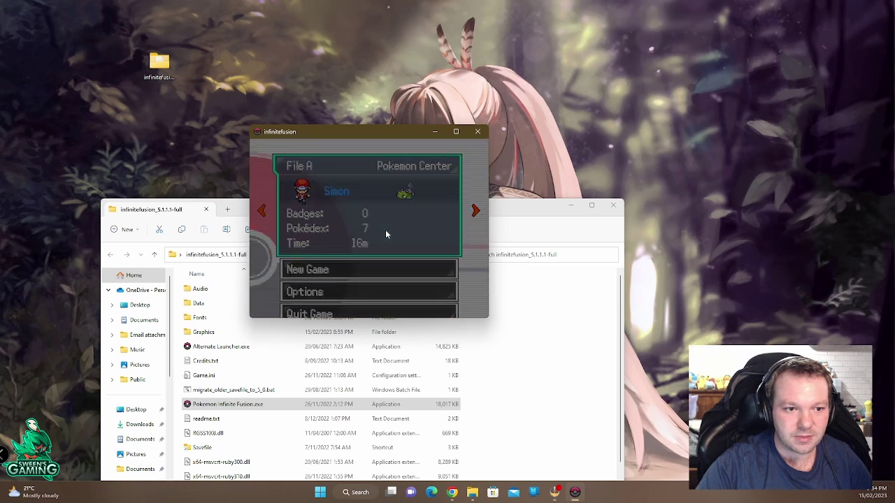
{"action": "key", "text": "Up"}
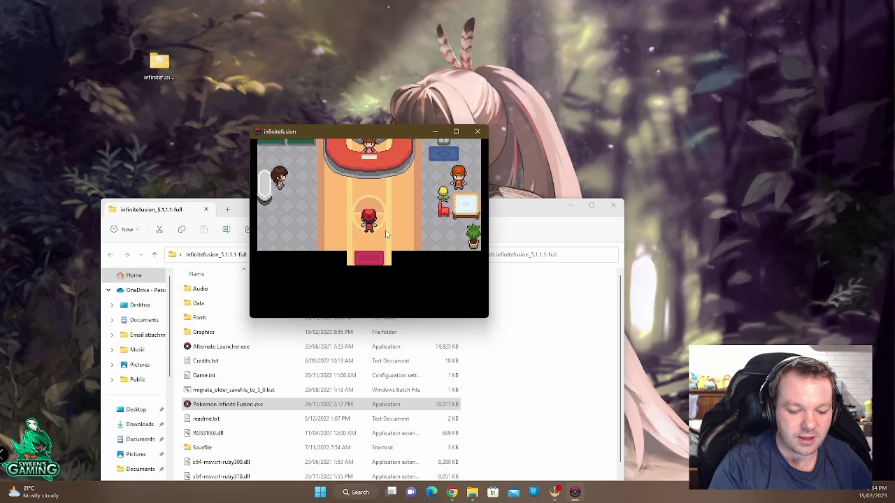
{"action": "key", "text": "Escape"}
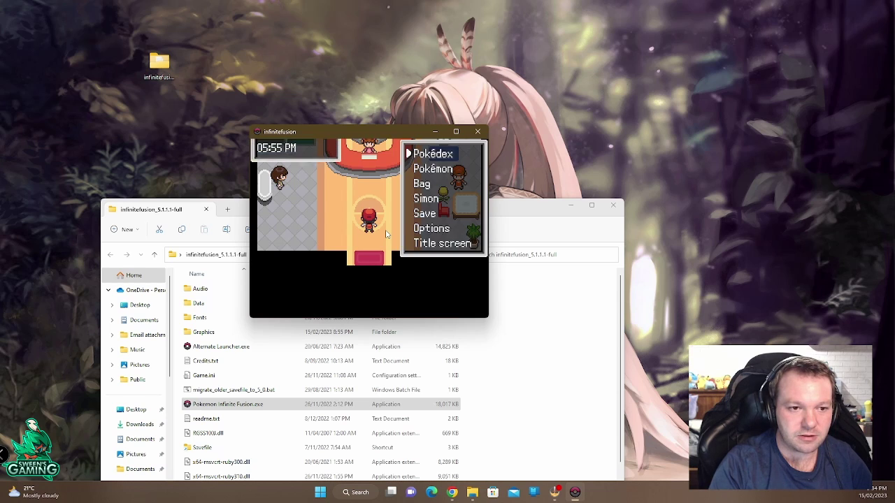
{"action": "key", "text": "Down"}
{"action": "key", "text": "Return"}
{"action": "key", "text": "Return"}
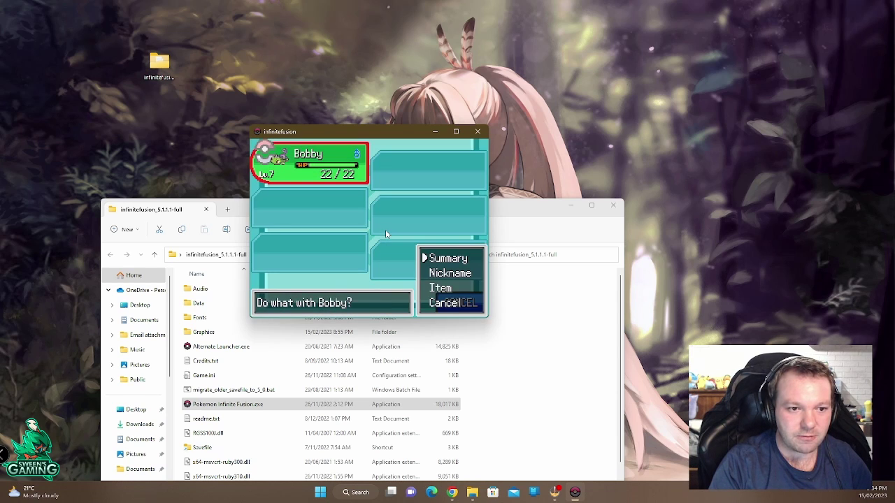
{"action": "key", "text": "Return"}
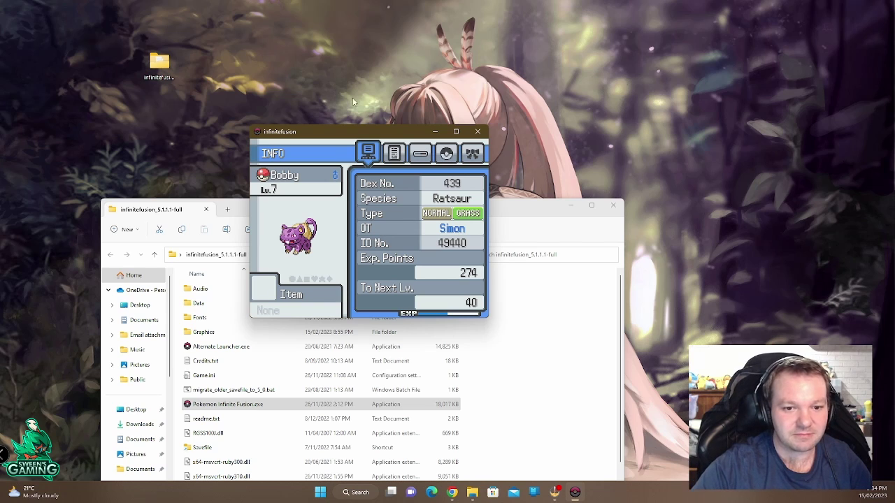
{"action": "left_click", "coordinate": [477, 132]}
{"action": "left_click", "coordinate": [613, 205]}
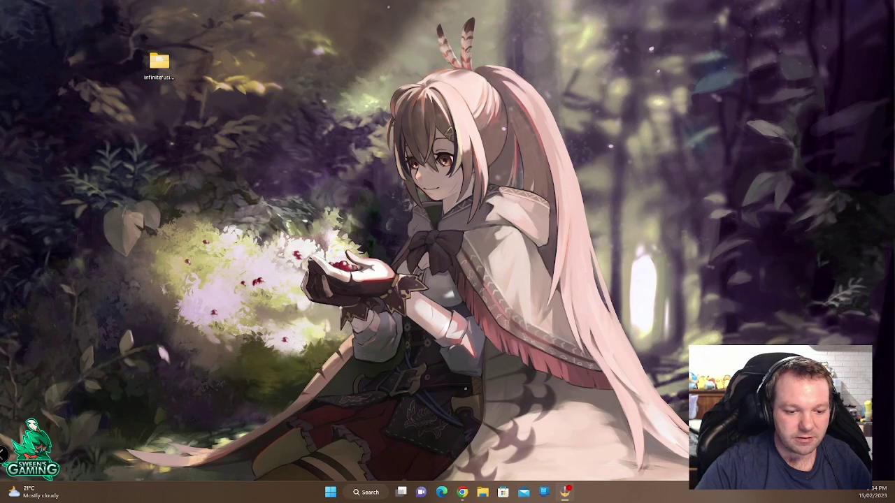
Search Google for 'pokemon infinite fusion' in Chrome
{"action": "left_click", "coordinate": [463, 492]}
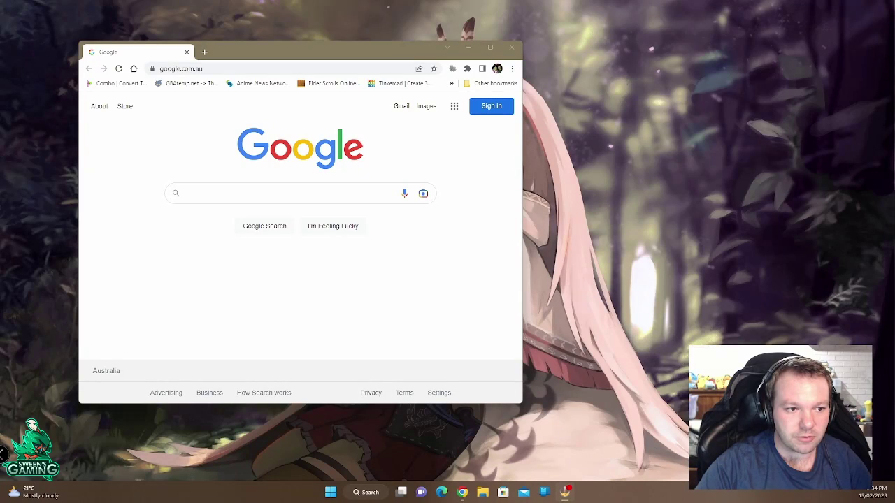
{"action": "left_click", "coordinate": [210, 193]}
{"action": "type", "text": "po"}
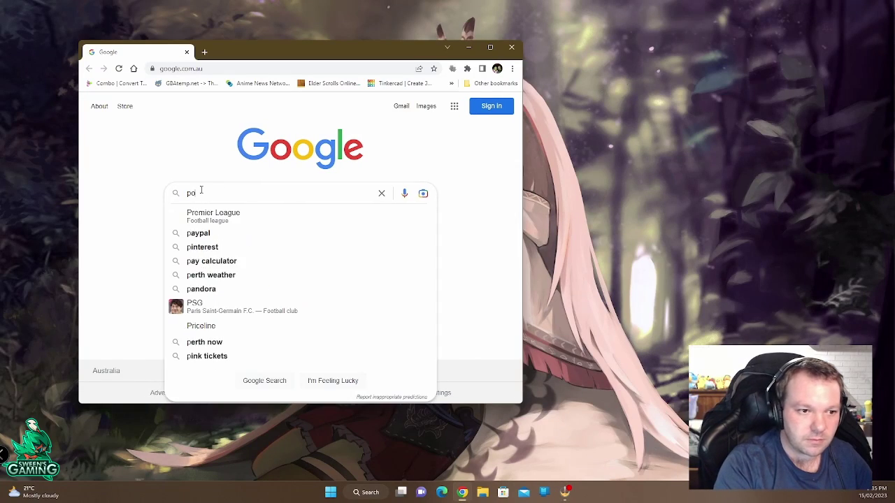
{"action": "type", "text": "kemon infitio"}
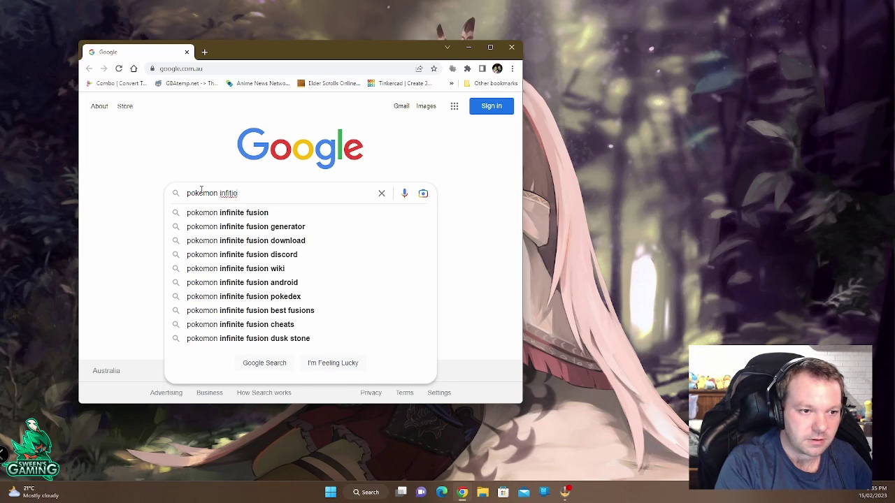
{"action": "left_click", "coordinate": [270, 218]}
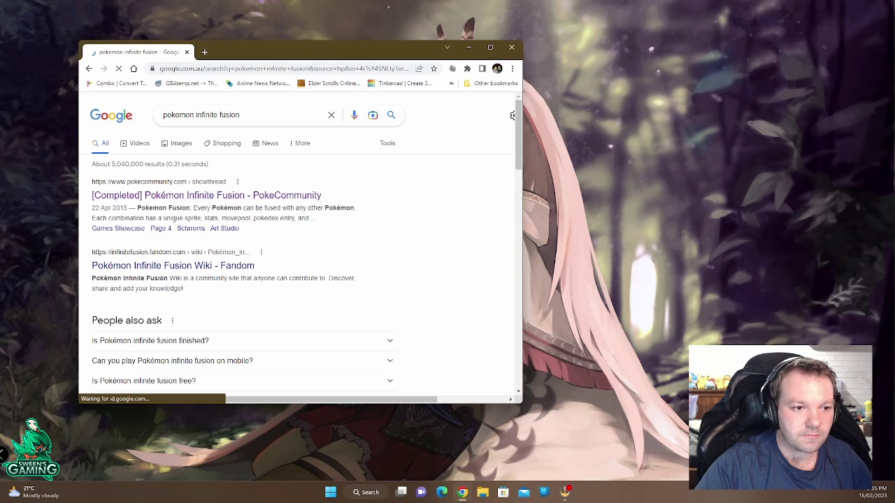
Open the PokeCommunity Infinite Fusion thread and scroll down to its Version 5.1 Download section
{"action": "left_click", "coordinate": [266, 200]}
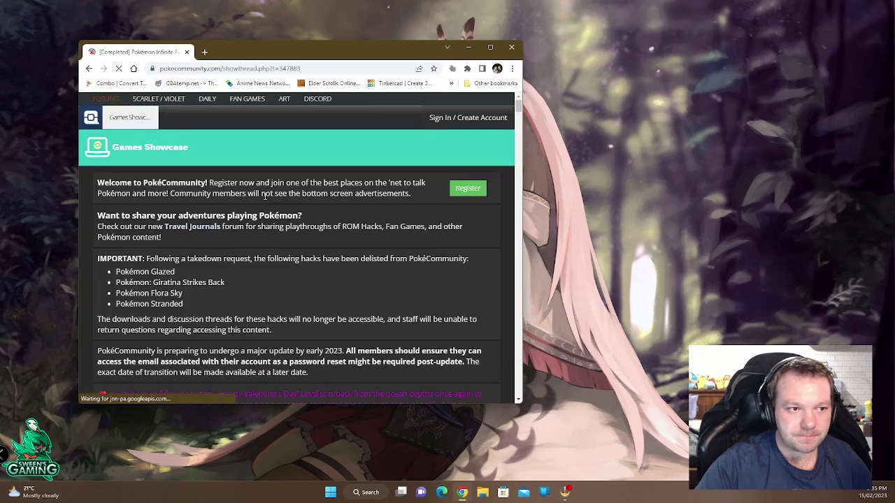
{"action": "scroll", "coordinate": [274, 285], "scroll_direction": "down", "scroll_amount": 2}
{"action": "scroll", "coordinate": [265, 283], "scroll_direction": "down", "scroll_amount": 3}
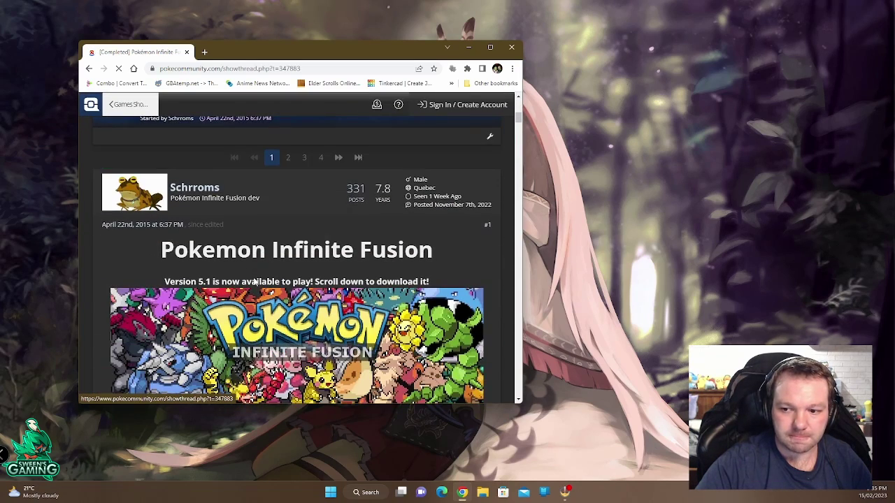
{"action": "scroll", "coordinate": [259, 277], "scroll_direction": "down", "scroll_amount": 10}
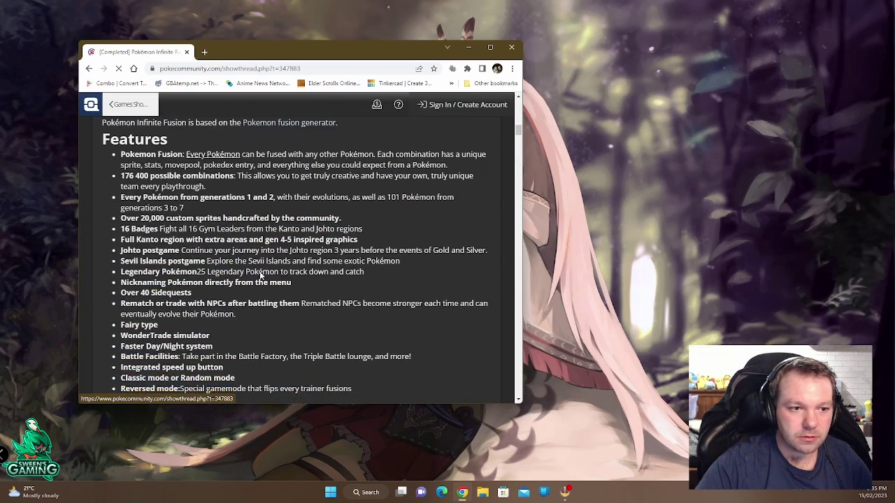
{"action": "scroll", "coordinate": [259, 276], "scroll_direction": "down", "scroll_amount": 3}
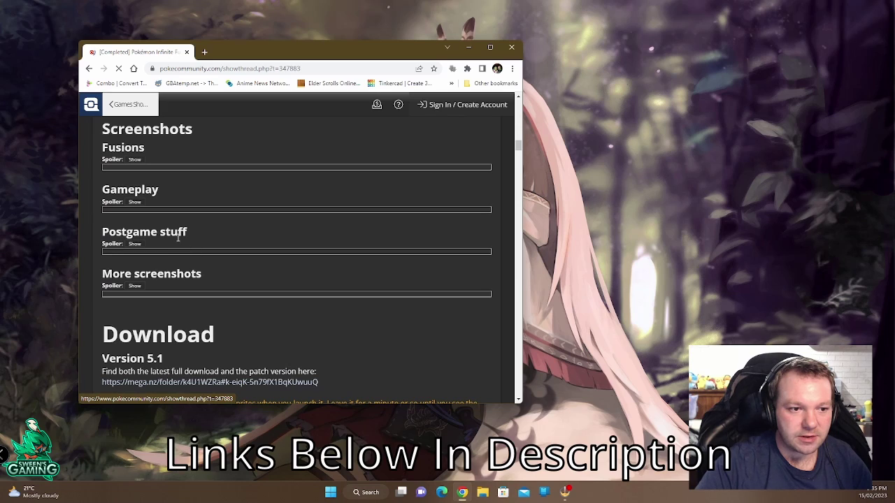
{"action": "scroll", "coordinate": [199, 241], "scroll_direction": "down", "scroll_amount": 1}
{"action": "scroll", "coordinate": [201, 238], "scroll_direction": "down", "scroll_amount": 1}
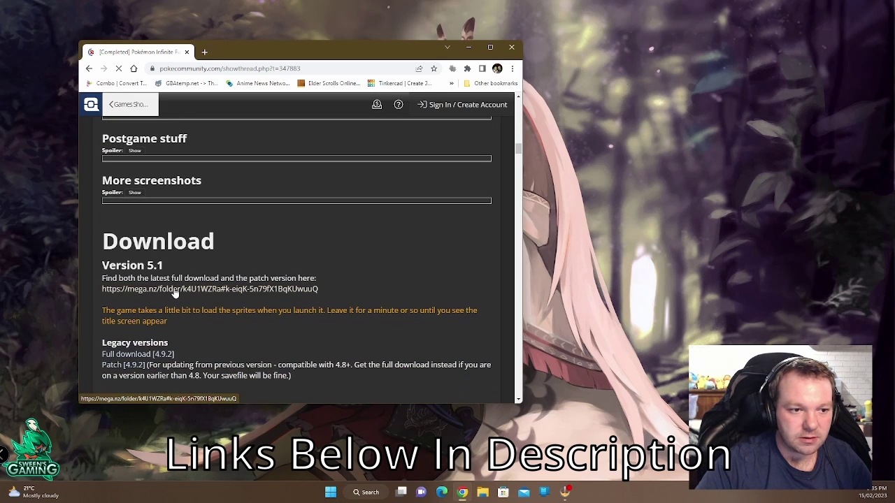
Open the mega.nz folder, maximized, and start downloading infinitefusion_5.1.1.1-full.zip
{"action": "left_click", "coordinate": [174, 289]}
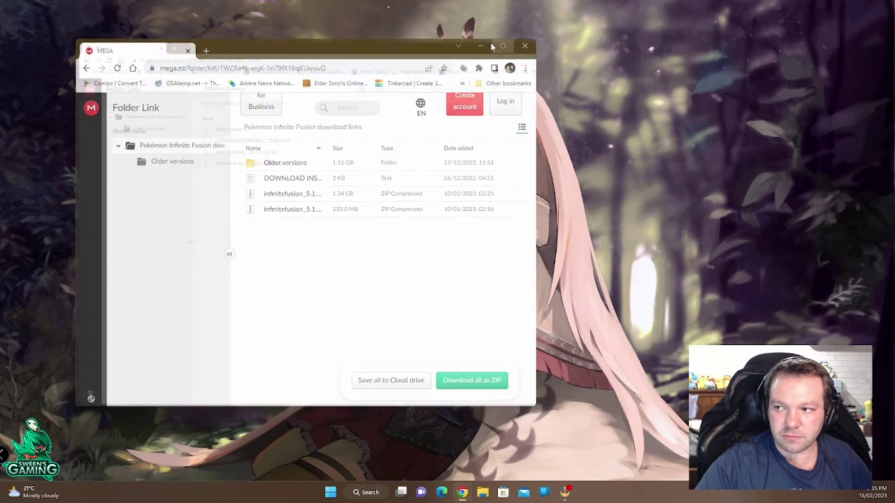
{"action": "left_click", "coordinate": [490, 47]}
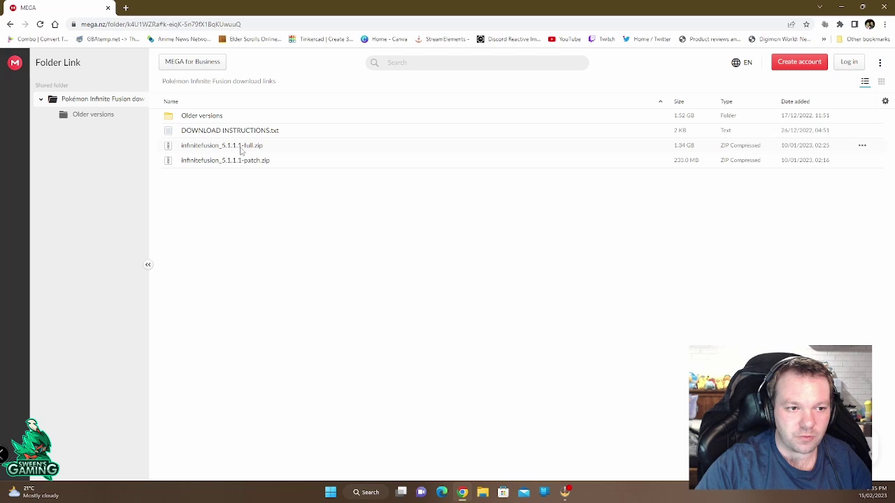
{"action": "left_click", "coordinate": [243, 149]}
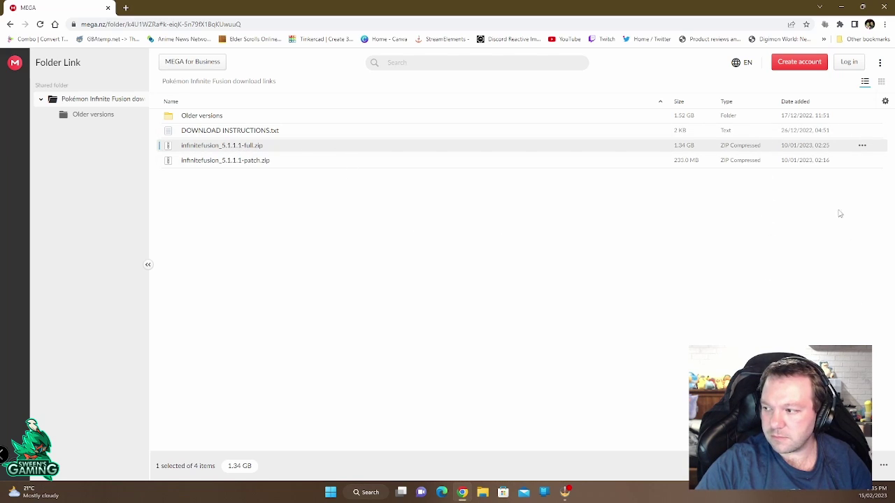
{"action": "double_click", "coordinate": [213, 150]}
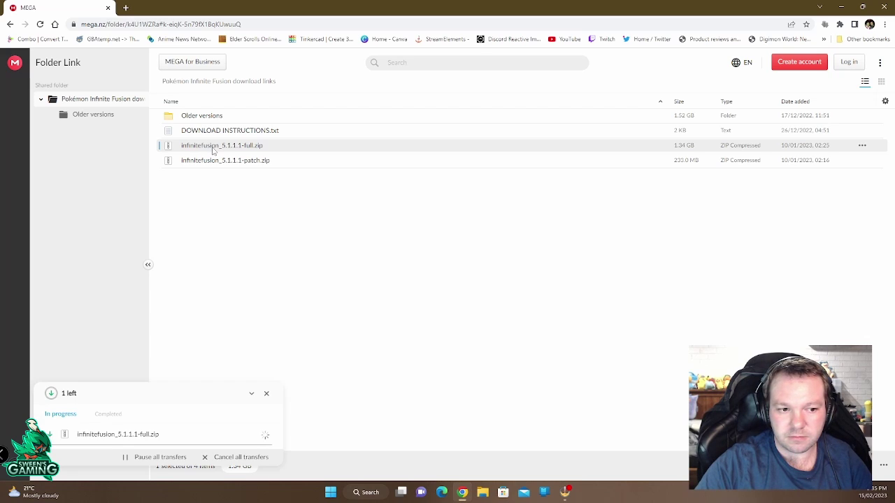
Cancel the full zip download and open the Older versions folder
{"action": "mouse_move", "coordinate": [260, 434]}
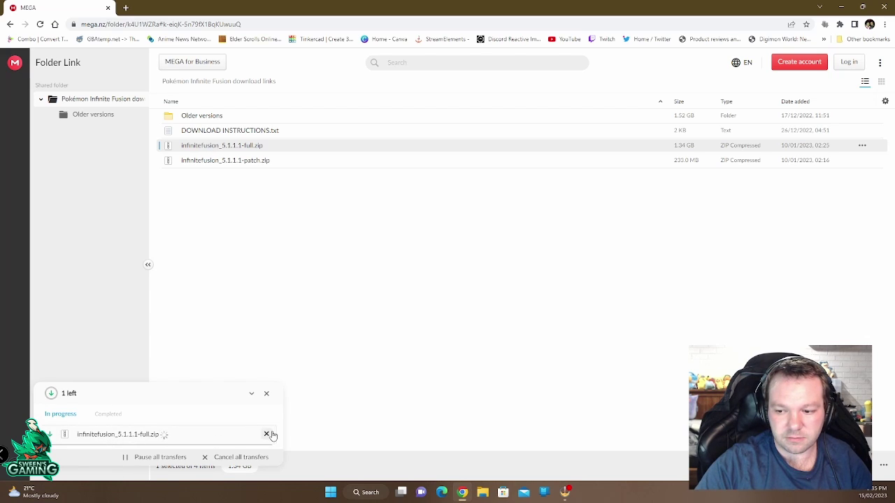
{"action": "left_click", "coordinate": [267, 435]}
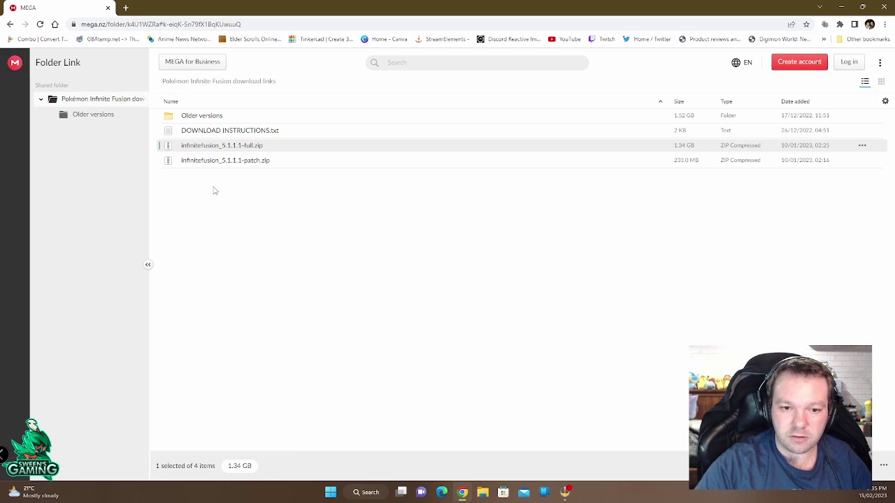
{"action": "double_click", "coordinate": [199, 116]}
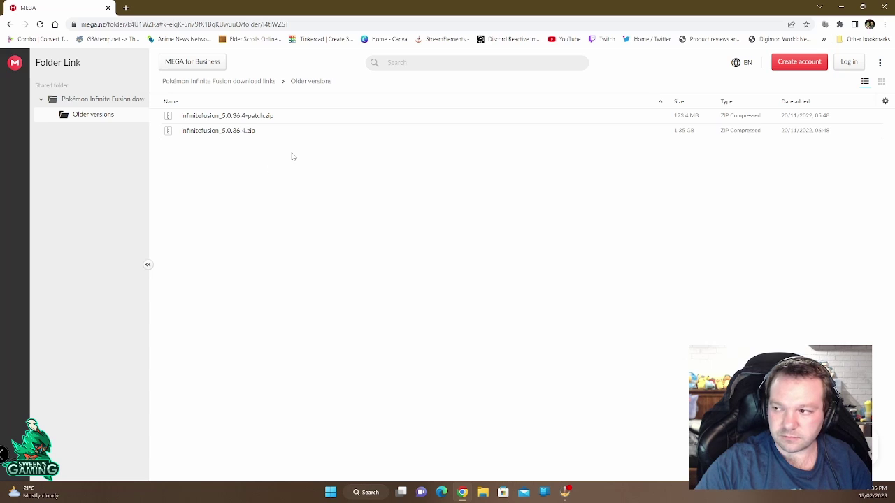
Close Chrome and browse the Downloads folder in File Explorer
{"action": "left_click", "coordinate": [884, 8]}
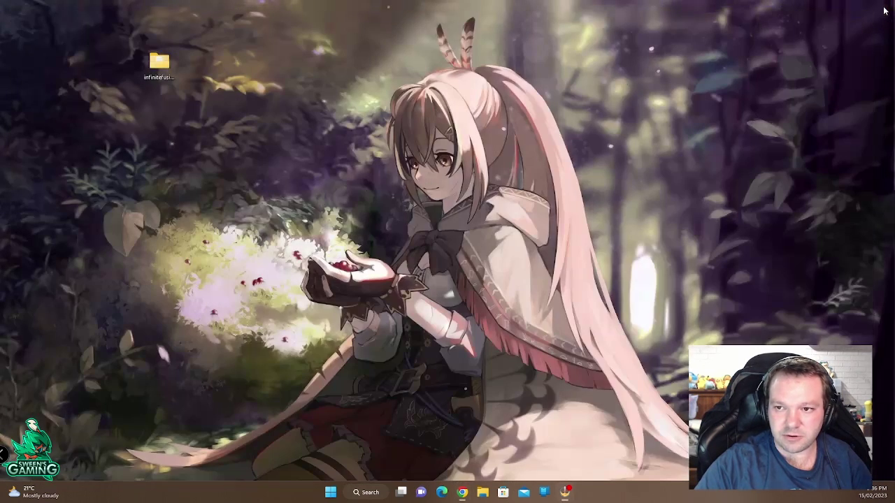
{"action": "left_click", "coordinate": [483, 493]}
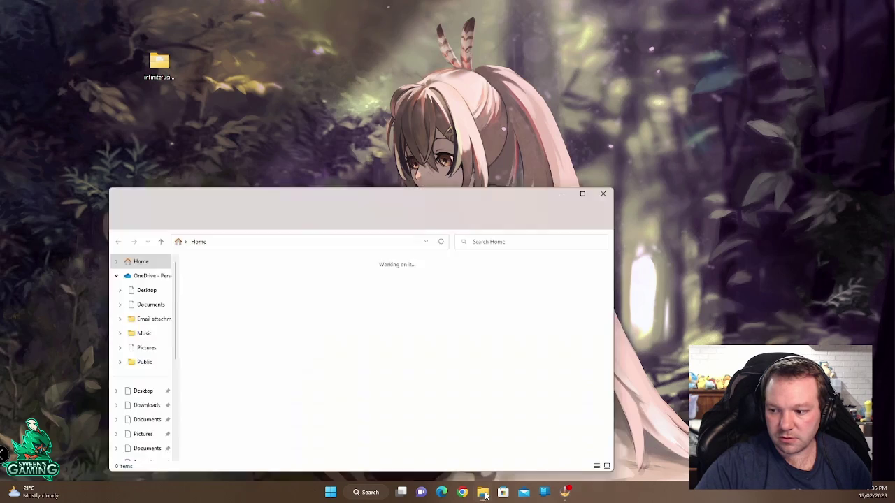
{"action": "left_click", "coordinate": [142, 410]}
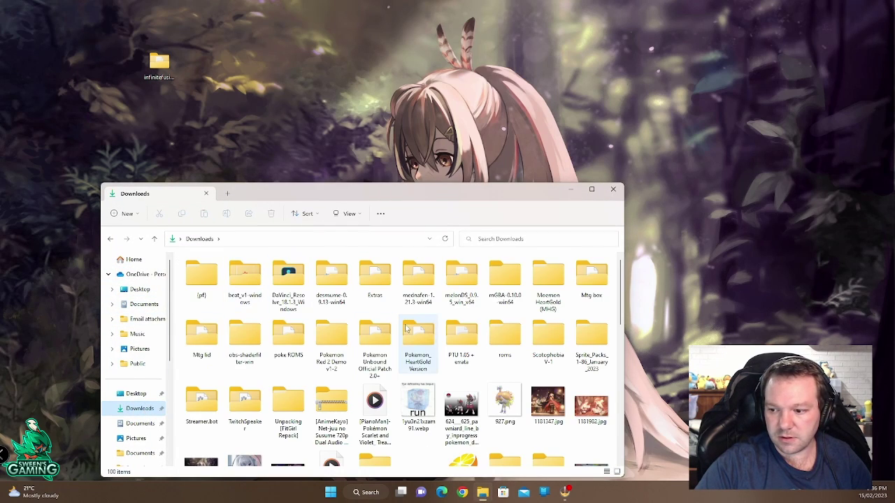
{"action": "scroll", "coordinate": [390, 311], "scroll_direction": "down", "scroll_amount": 10}
{"action": "scroll", "coordinate": [390, 311], "scroll_direction": "down", "scroll_amount": 2}
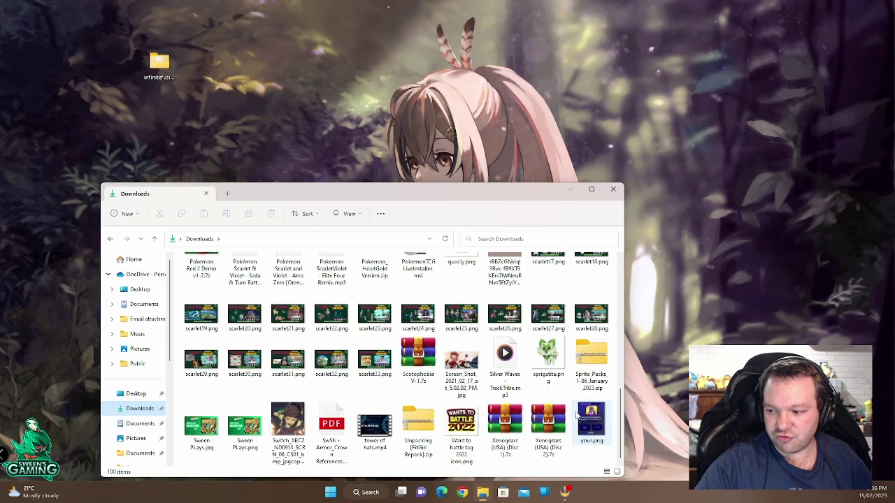
{"action": "scroll", "coordinate": [420, 428], "scroll_direction": "up", "scroll_amount": 3}
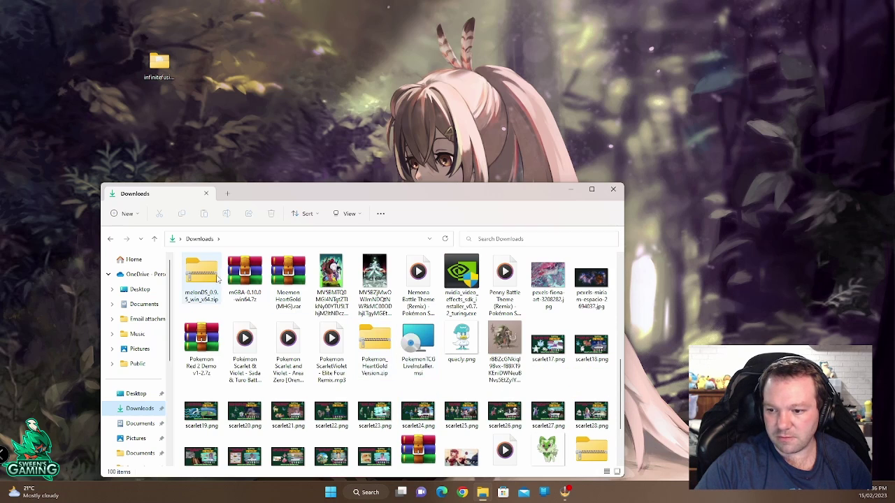
{"action": "scroll", "coordinate": [419, 320], "scroll_direction": "up", "scroll_amount": 5}
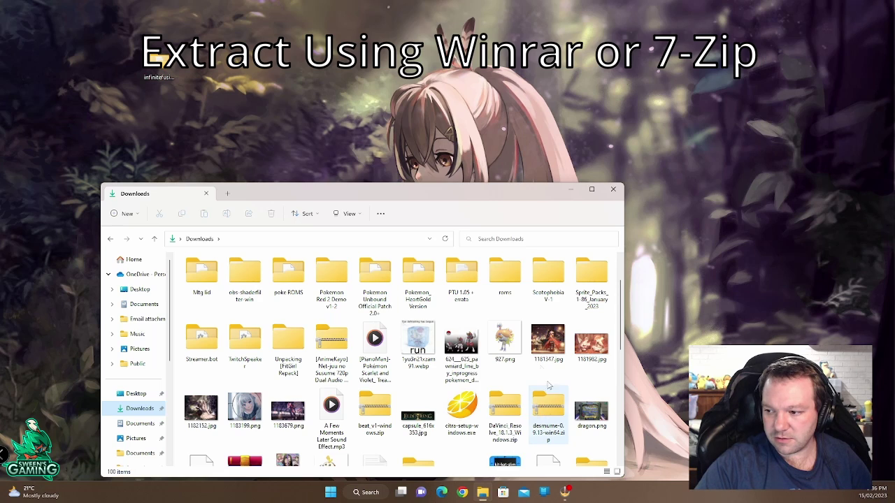
{"action": "scroll", "coordinate": [332, 341], "scroll_direction": "up", "scroll_amount": 1}
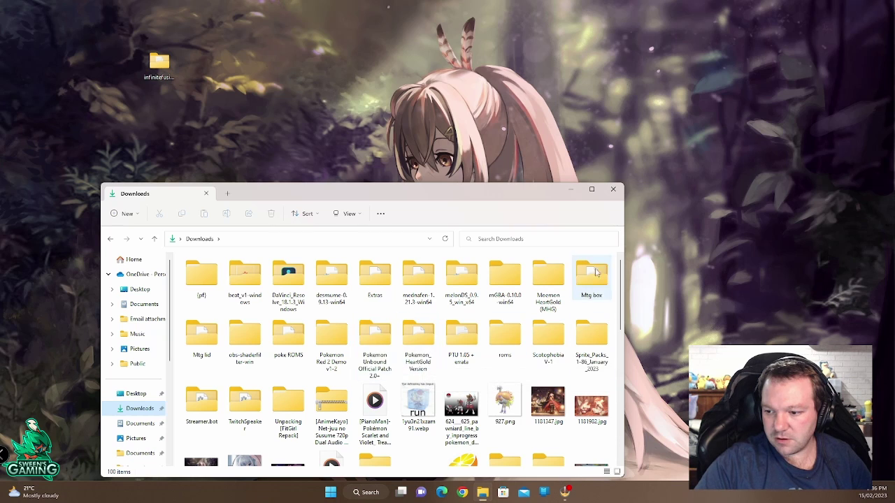
Close Downloads, open the infinitefusion_5.1.1.1-full folder, and launch Pokemon Infinite Fusion.exe
{"action": "left_click", "coordinate": [613, 190]}
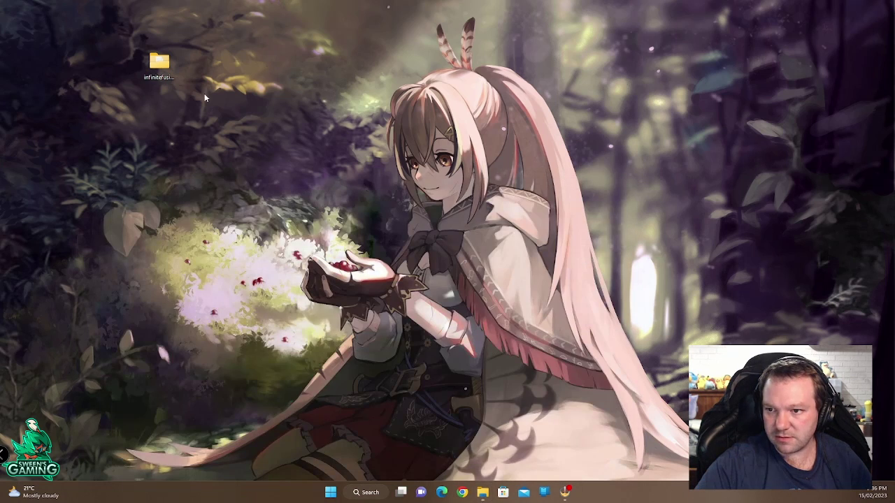
{"action": "double_click", "coordinate": [159, 61]}
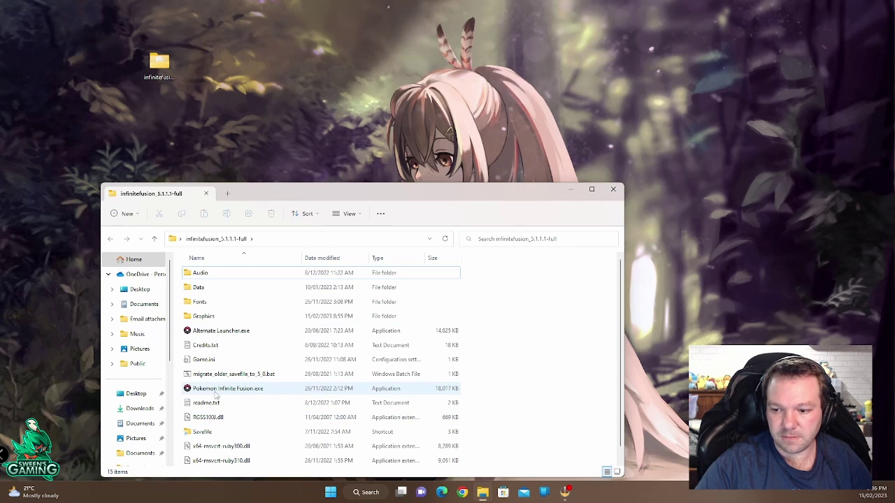
{"action": "double_click", "coordinate": [219, 391]}
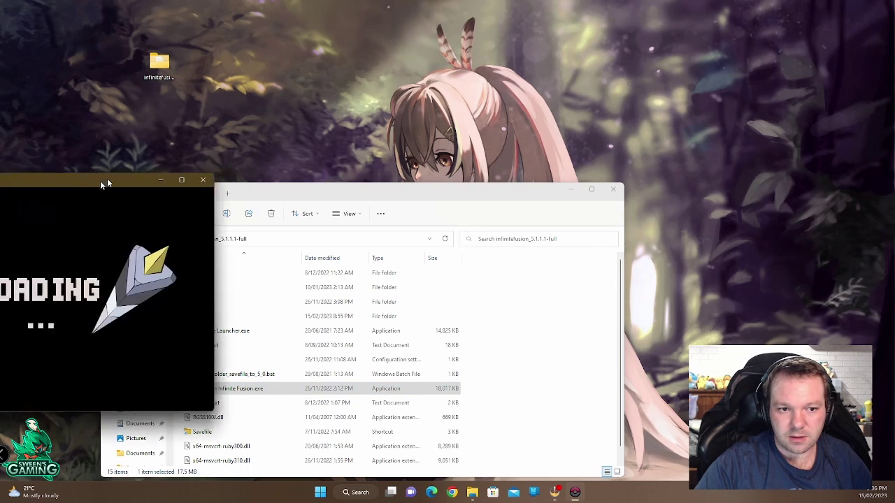
Center the game window, let it reach the Version 5.1.1.1 title screen, then close it
{"action": "left_click_drag", "start_coordinate": [107, 178], "coordinate": [277, 141]}
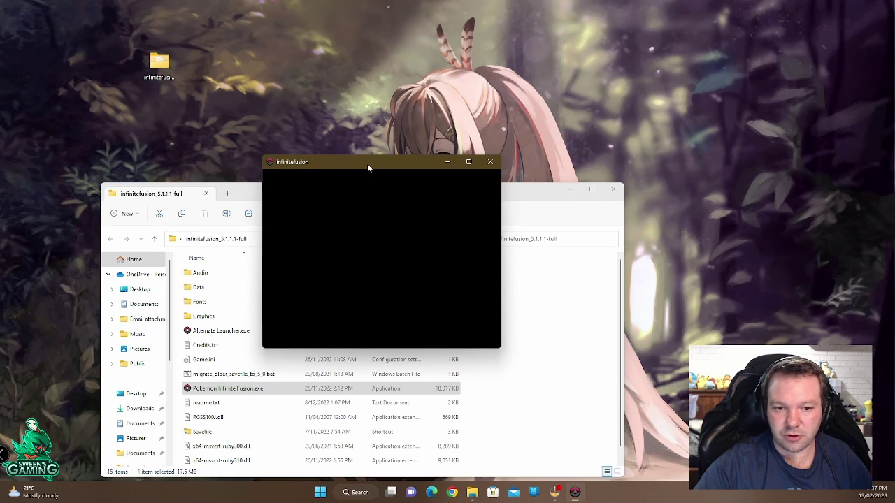
{"action": "left_click", "coordinate": [491, 160]}
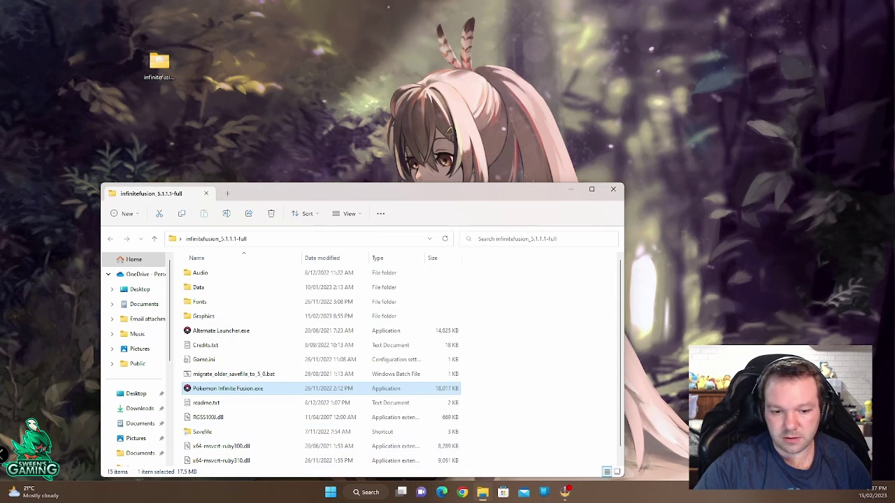
Check the Infinite Fusion Discord server's #downloads channel for the January 2023 sprite pack, then close Discord
{"action": "key", "text": "Return"}
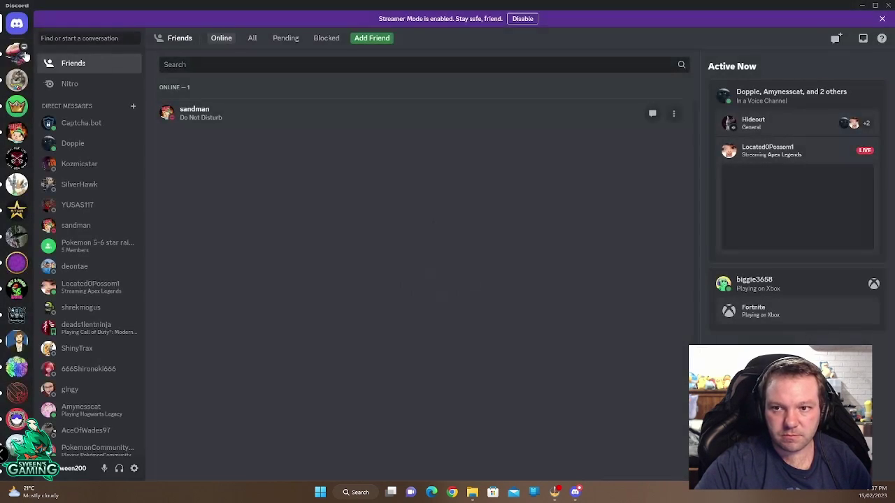
{"action": "left_click", "coordinate": [21, 53]}
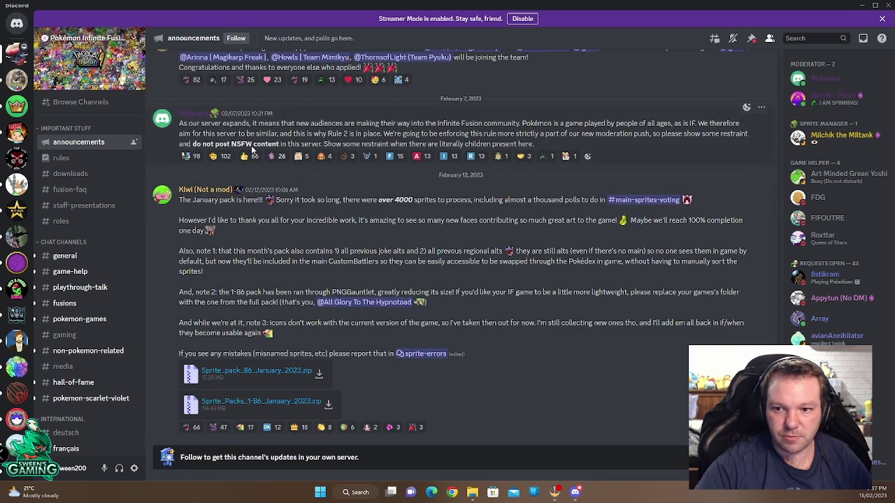
{"action": "left_click", "coordinate": [77, 175]}
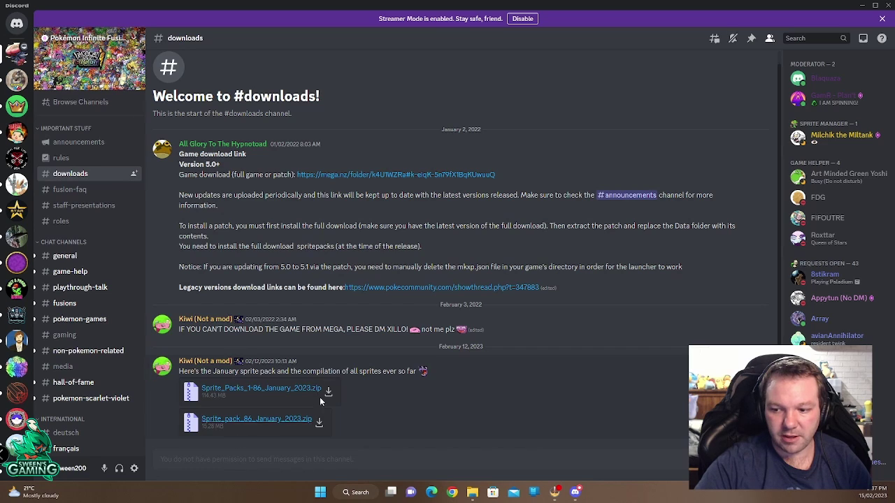
{"action": "left_click", "coordinate": [885, 5]}
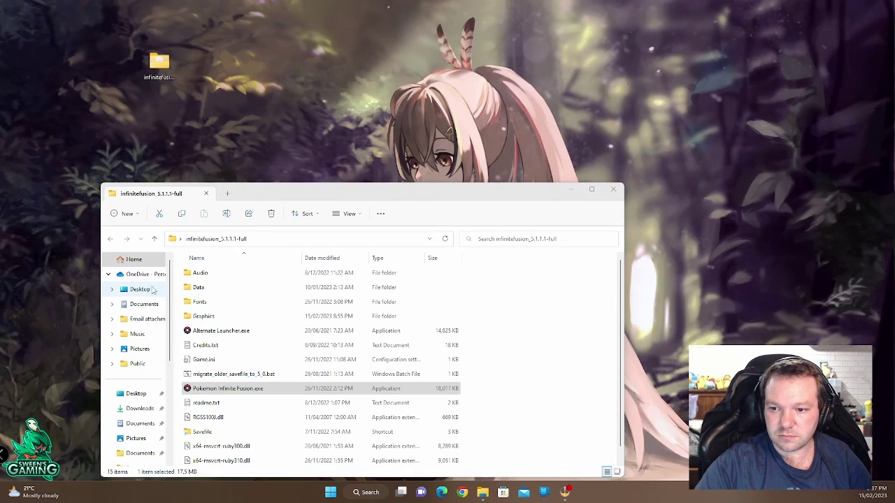
In Downloads, locate the infinitefusion_5.1.1.1-full.zip and January 2023 sprite pack zip archives
{"action": "left_click", "coordinate": [140, 408]}
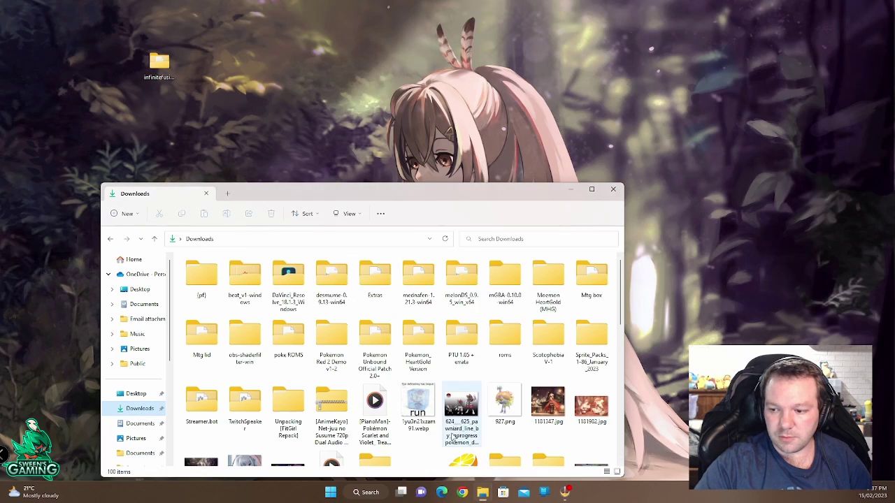
{"action": "scroll", "coordinate": [472, 370], "scroll_direction": "down", "scroll_amount": 2}
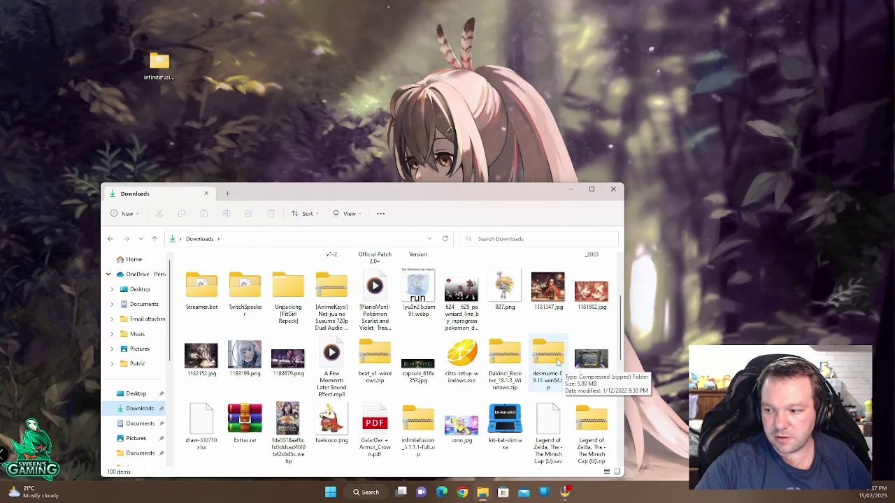
{"action": "left_click", "coordinate": [418, 423]}
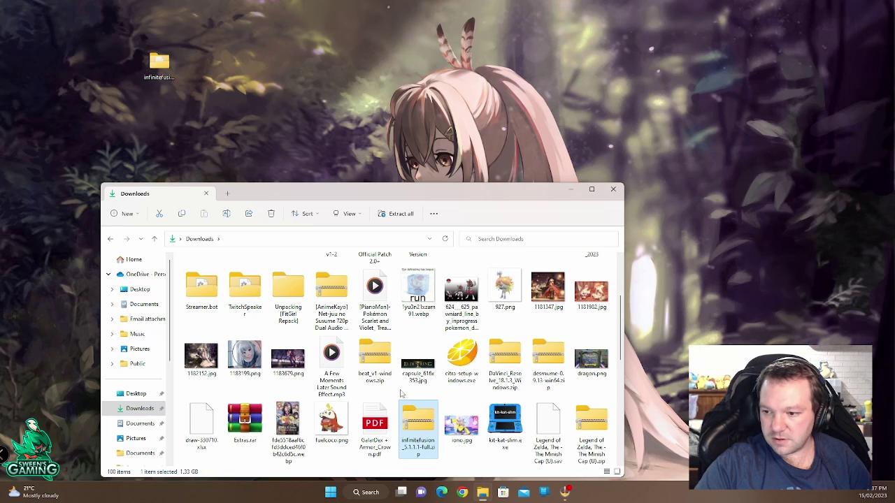
{"action": "scroll", "coordinate": [402, 394], "scroll_direction": "down", "scroll_amount": 10}
{"action": "left_click", "coordinate": [597, 355]}
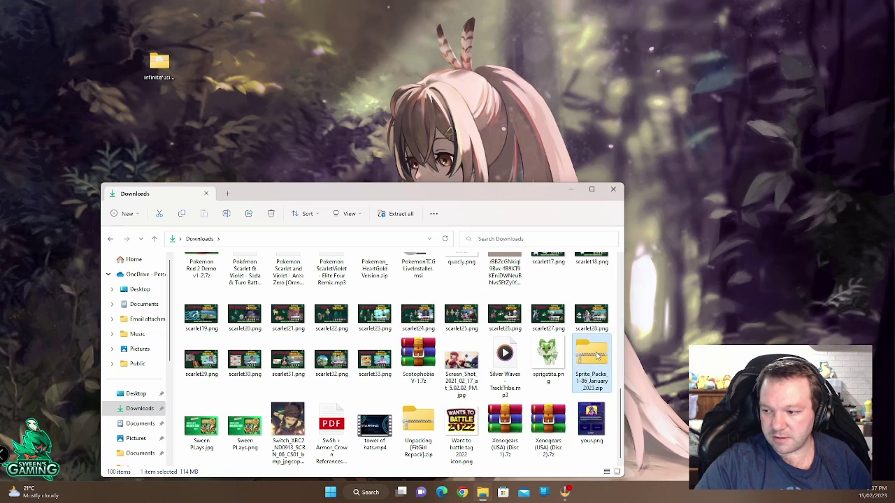
{"action": "scroll", "coordinate": [597, 358], "scroll_direction": "up", "scroll_amount": 10}
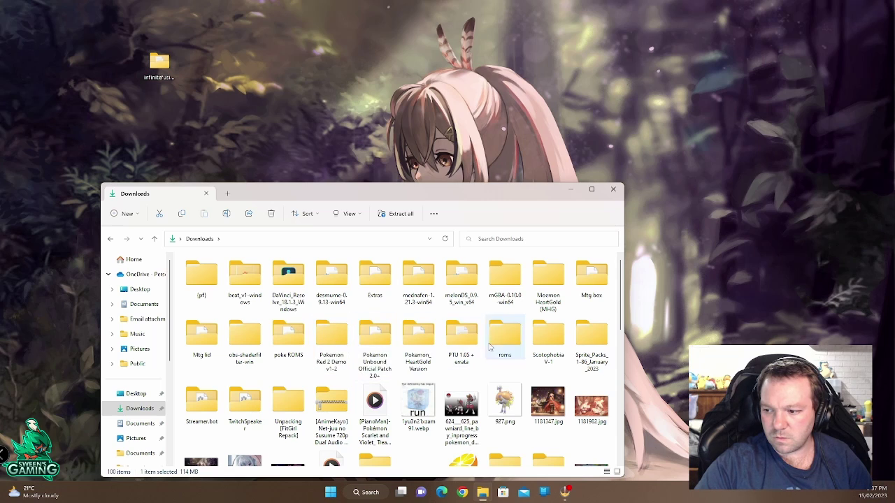
Browse the Sprite_Packs_1-86_January_2023 folder and the game's Graphics folder, then reopen infinitefusion_5.1.1.1-full
{"action": "double_click", "coordinate": [587, 339]}
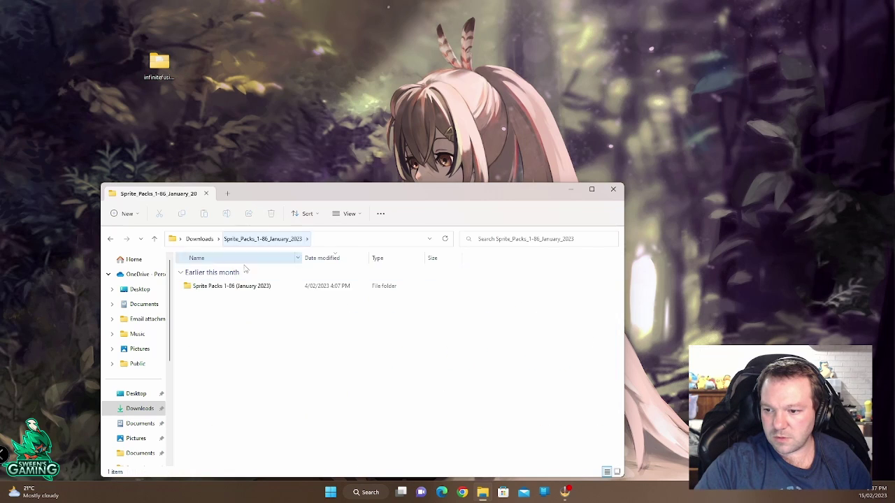
{"action": "double_click", "coordinate": [199, 284]}
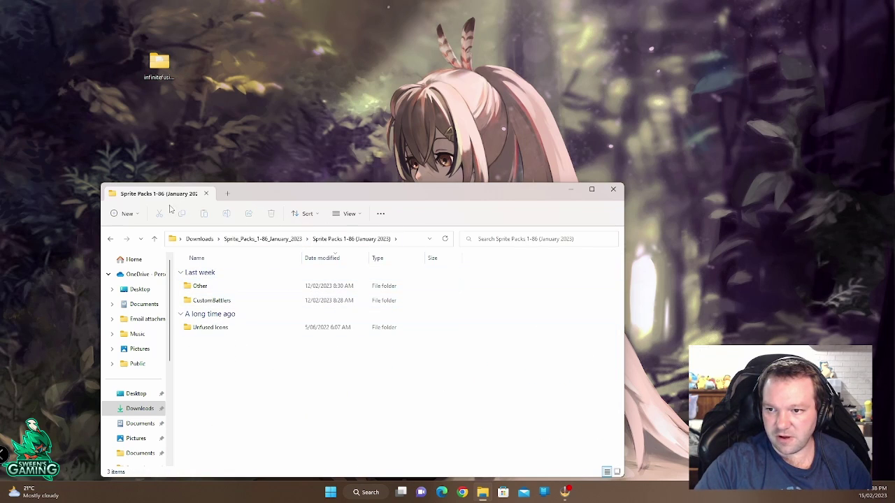
{"action": "double_click", "coordinate": [161, 59]}
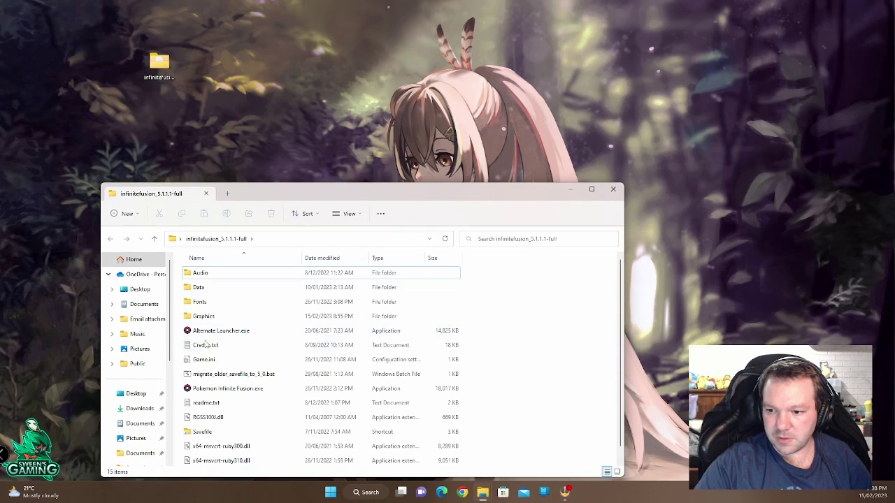
{"action": "double_click", "coordinate": [212, 318]}
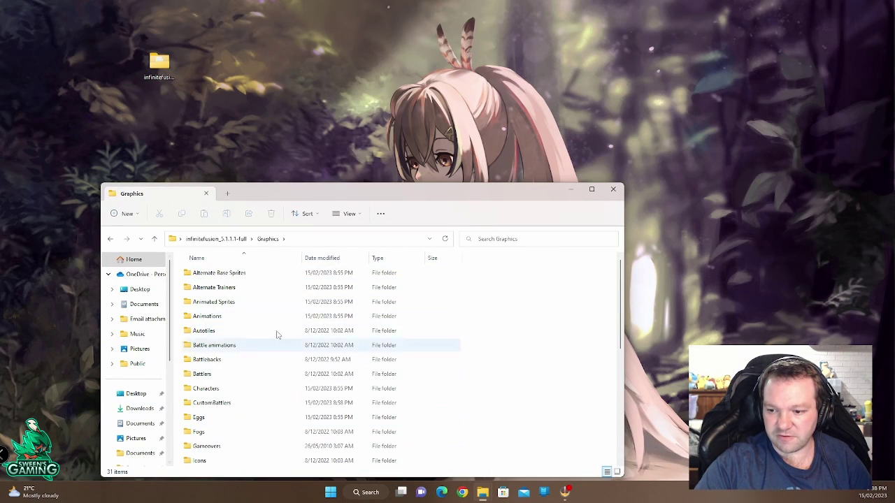
{"action": "left_click", "coordinate": [612, 190]}
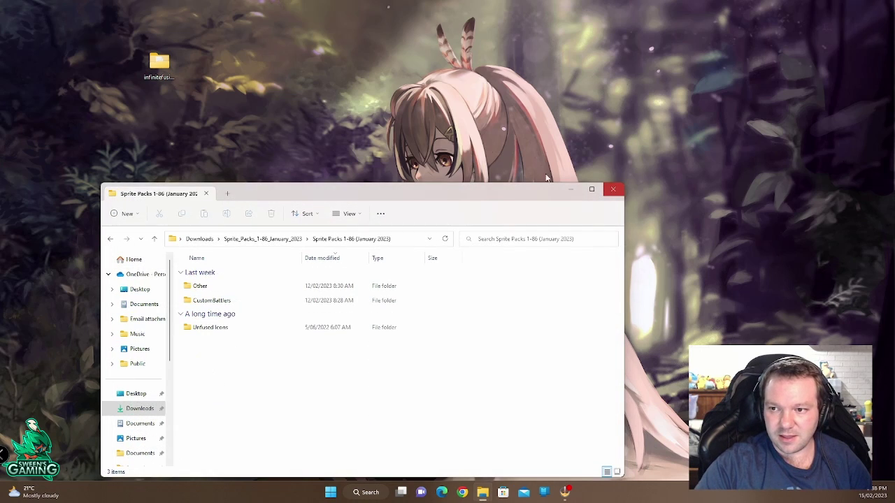
{"action": "double_click", "coordinate": [148, 62]}
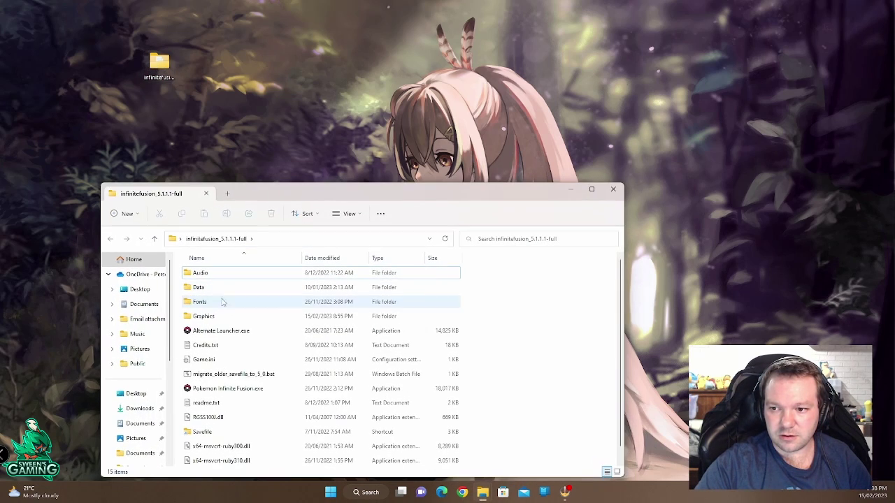
Relaunch Pokemon Infinite Fusion.exe, continue the File A save, and walk out into Viridian City
{"action": "double_click", "coordinate": [216, 390]}
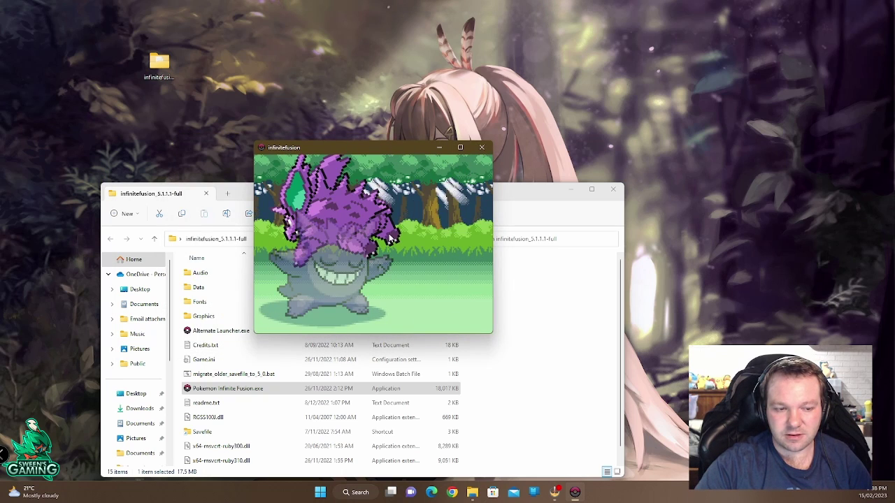
{"action": "key", "text": "Return"}
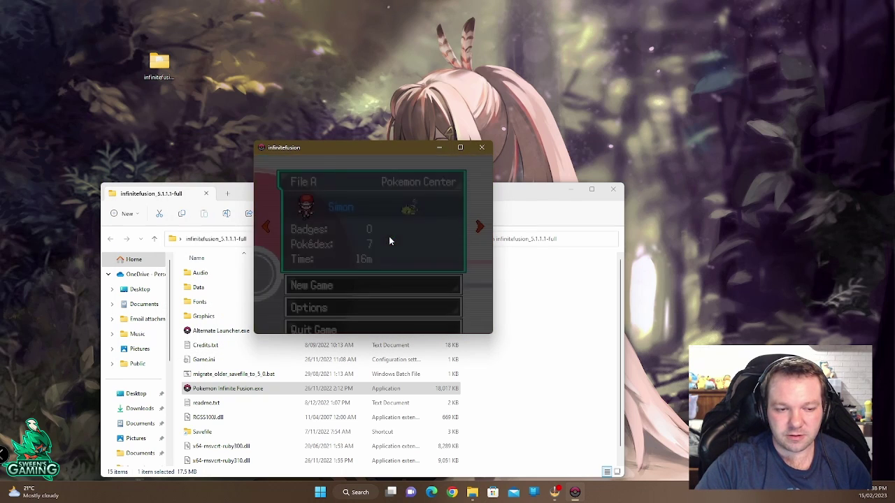
{"action": "key", "text": "Return"}
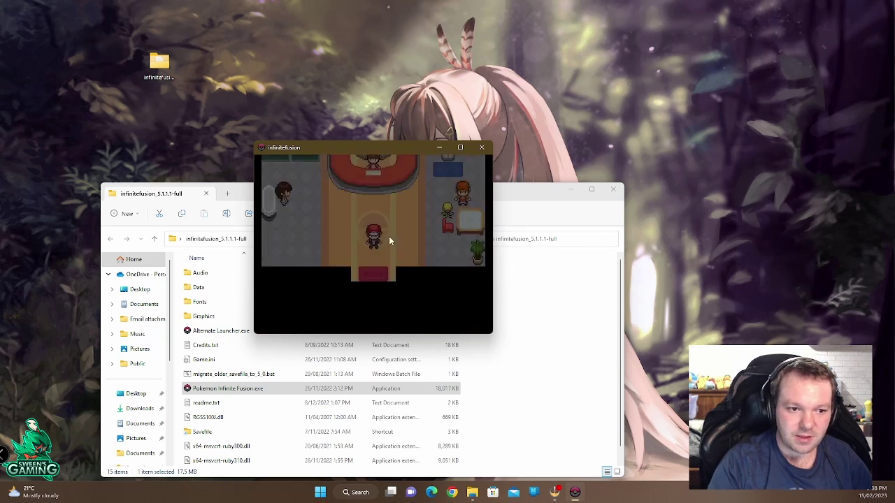
{"action": "key", "text": "Down"}
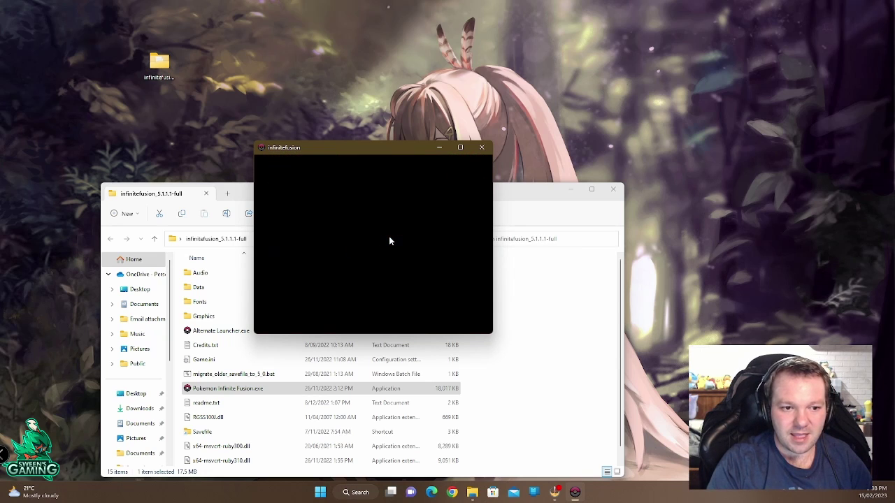
{"action": "key", "text": "Down"}
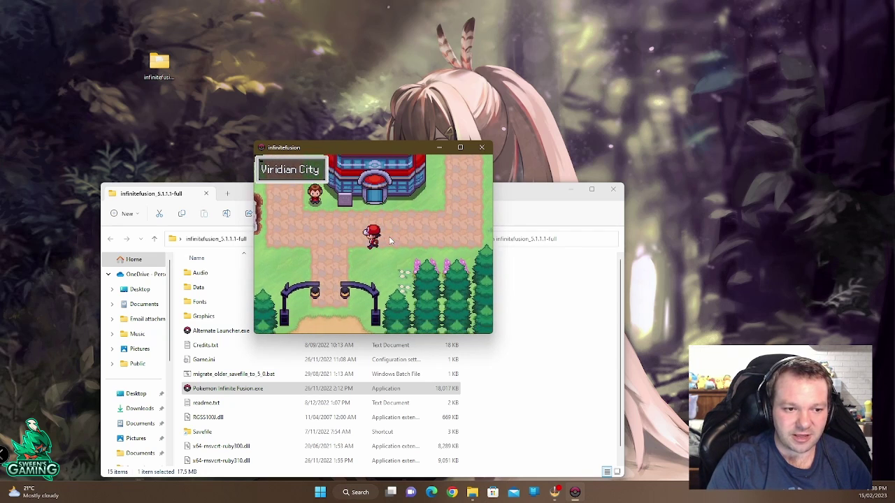